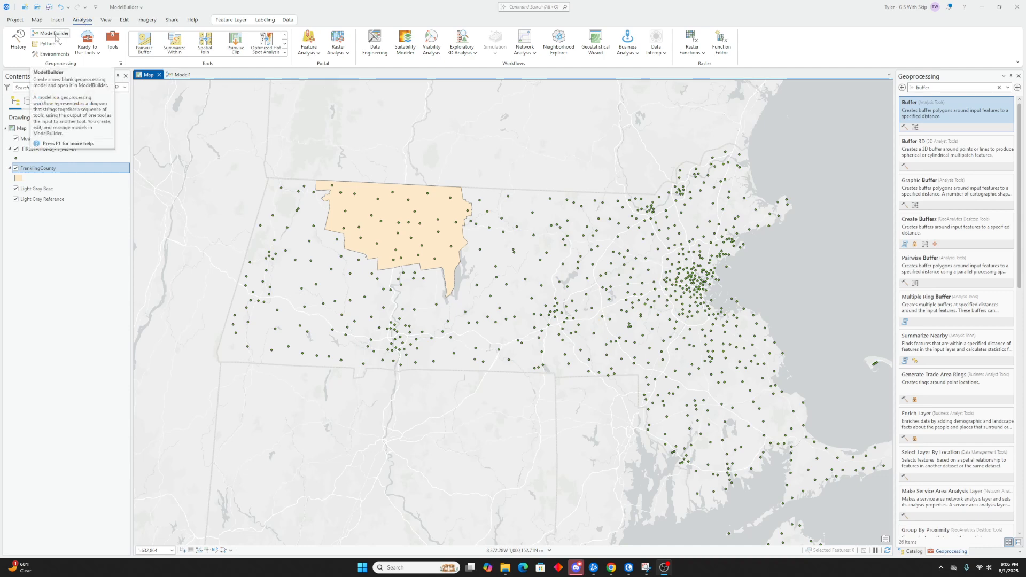
# Create a new model in ModelBuilder and close the older Model1 tab
pyautogui.click(55, 35)
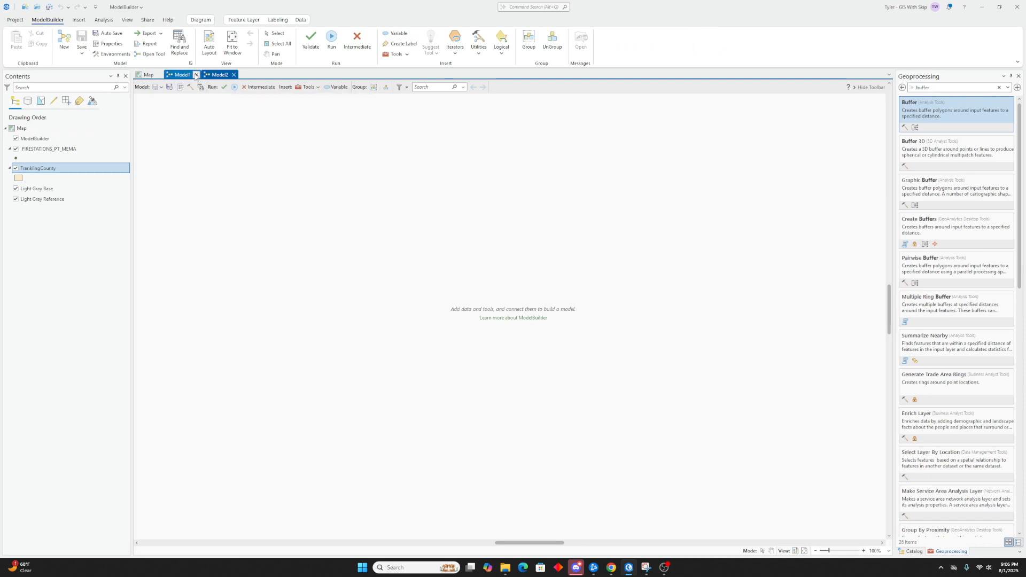
pyautogui.click(195, 76)
pyautogui.click(537, 294)
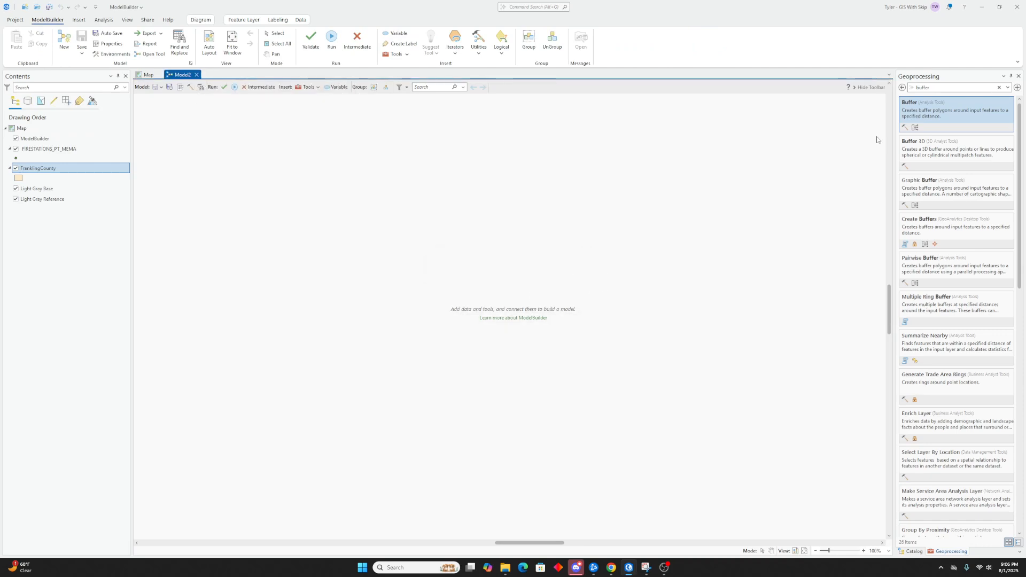
# Search geoprocessing tools for clip and add the Clip tool to the model
pyautogui.click(922, 88)
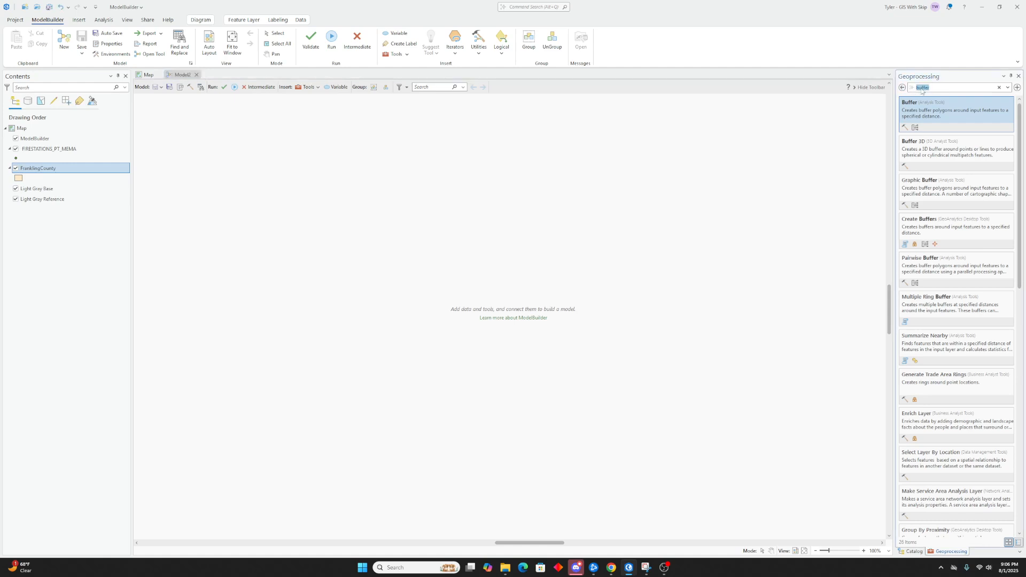
pyautogui.write('clip')
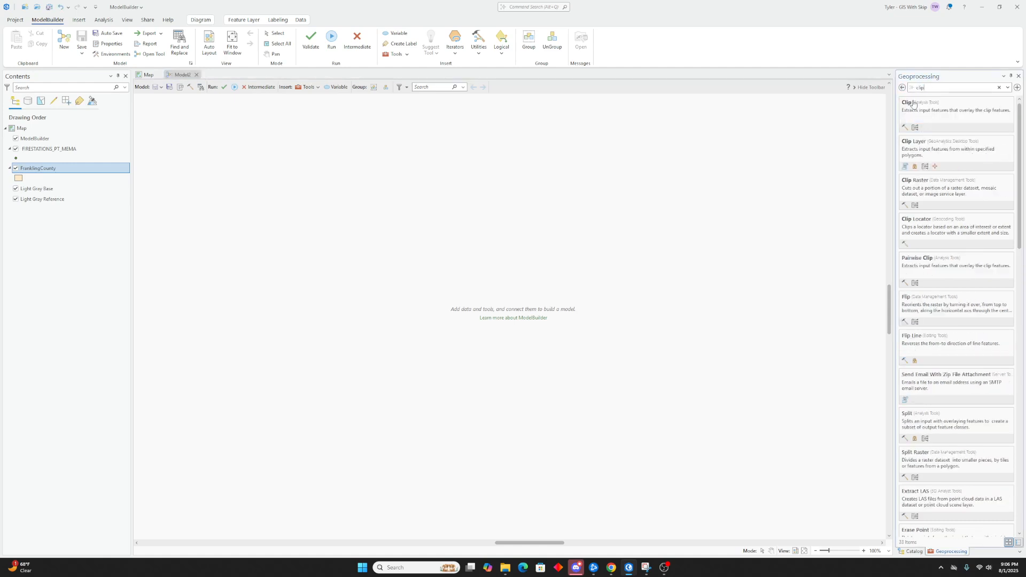
pyautogui.moveTo(932, 114); pyautogui.dragTo(403, 292)
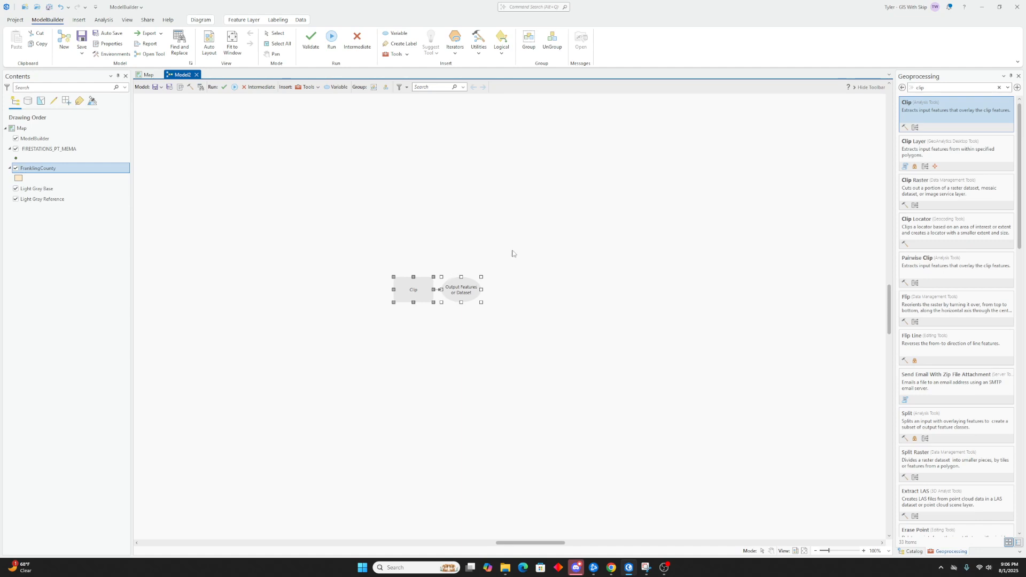
# Search for buffer and add the Buffer tool to the model beside Clip
pyautogui.click(426, 258)
pyautogui.click(906, 88)
pyautogui.write('buffer')
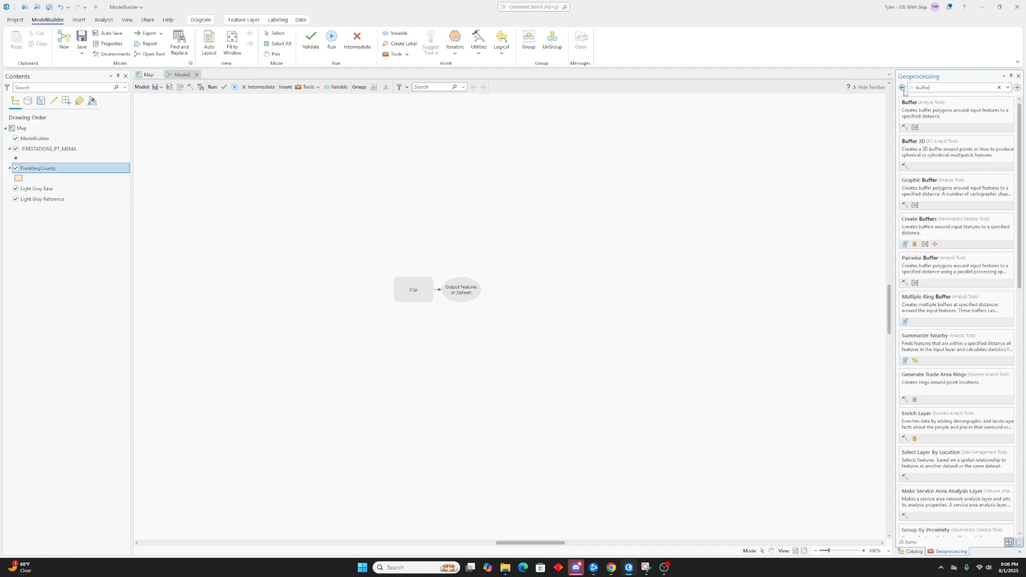
pyautogui.moveTo(940, 112); pyautogui.dragTo(545, 294)
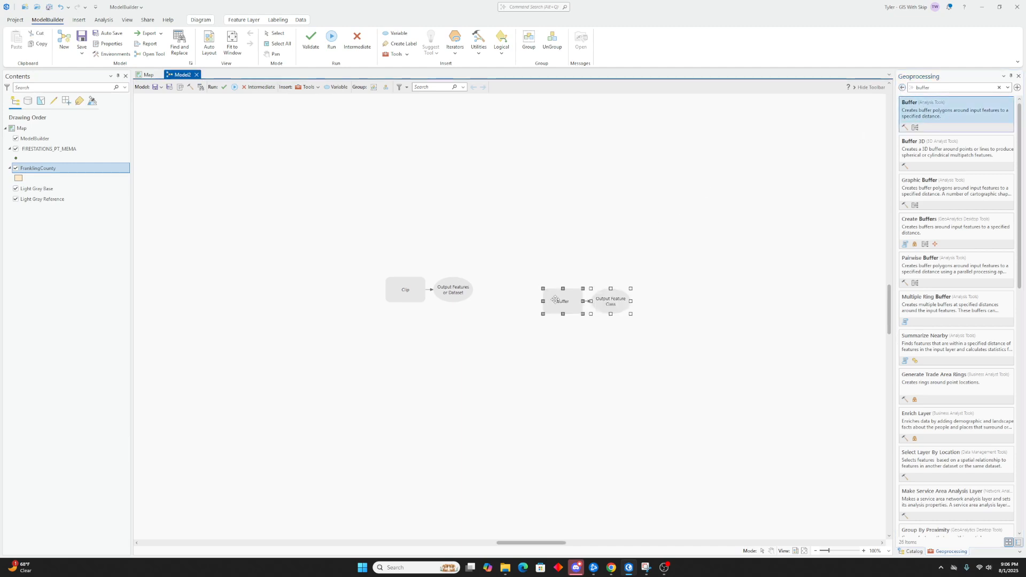
pyautogui.click(539, 235)
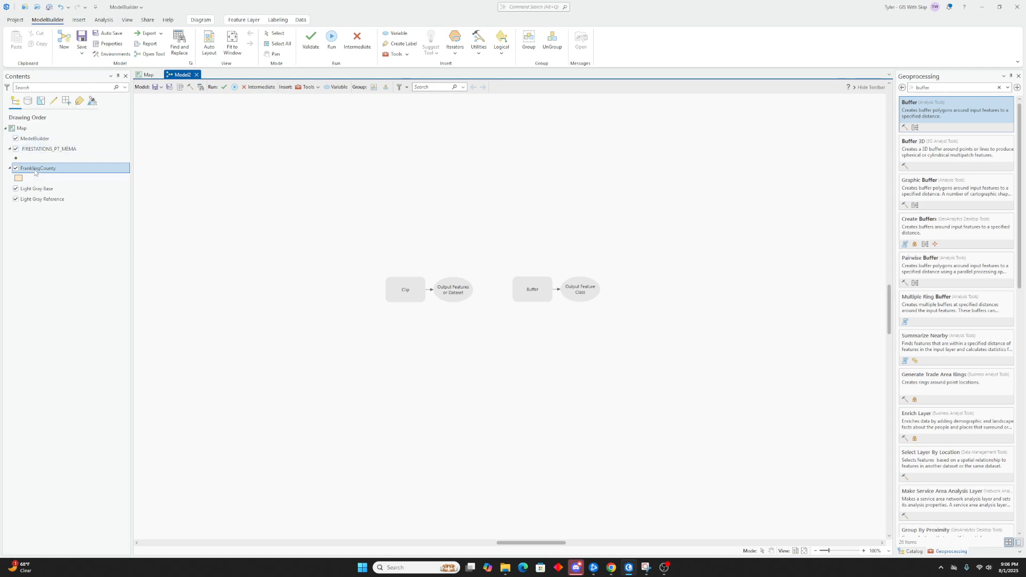
# Add the FranklinCounty layer to the model as a data element
pyautogui.moveTo(35, 170); pyautogui.dragTo(325, 334)
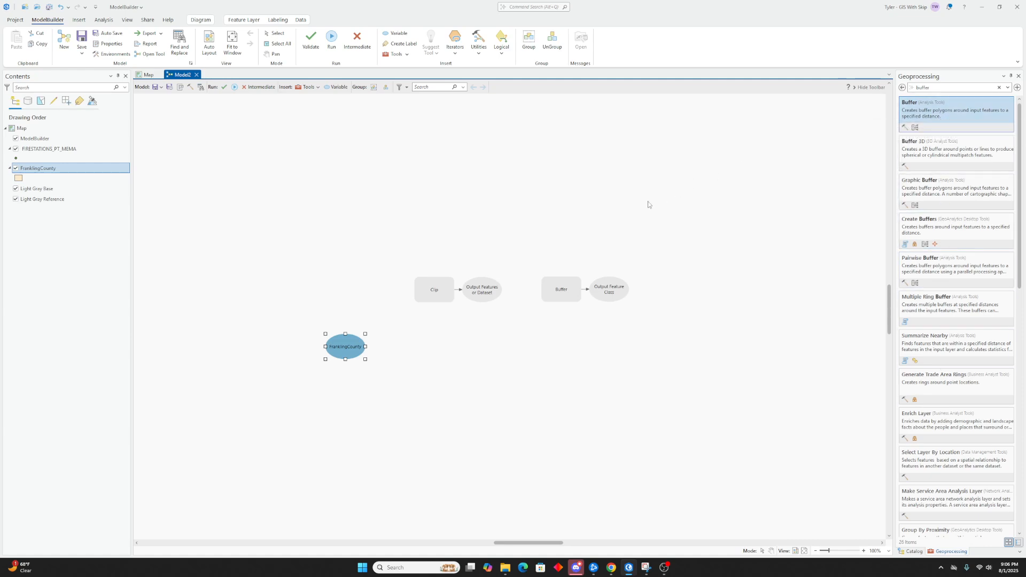
pyautogui.moveTo(936, 116); pyautogui.dragTo(517, 195)
pyautogui.press('Delete')
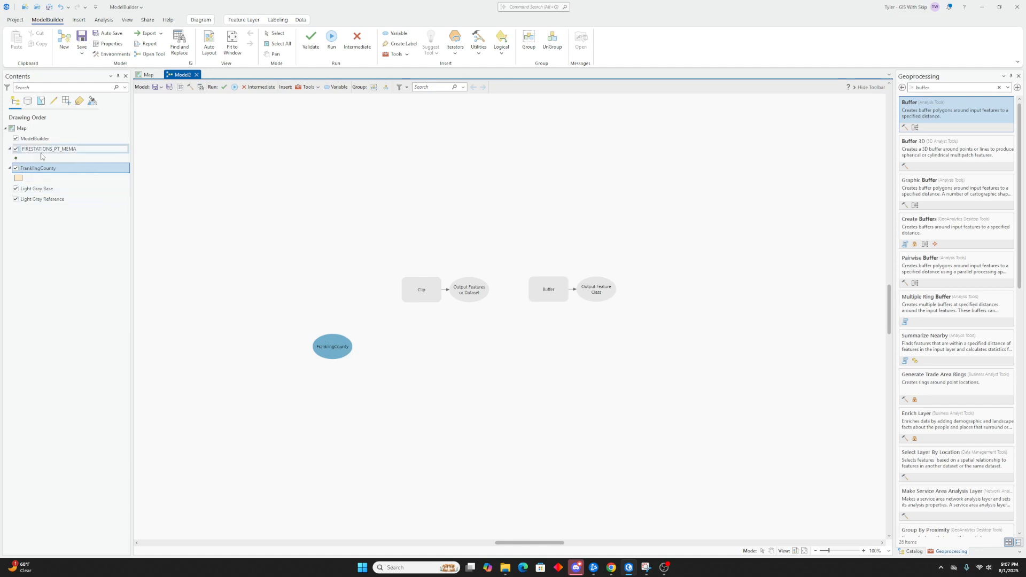
# Add the FIRESTATIONS_PT_MEMA layer to the model above the Clip tool
pyautogui.click(84, 153)
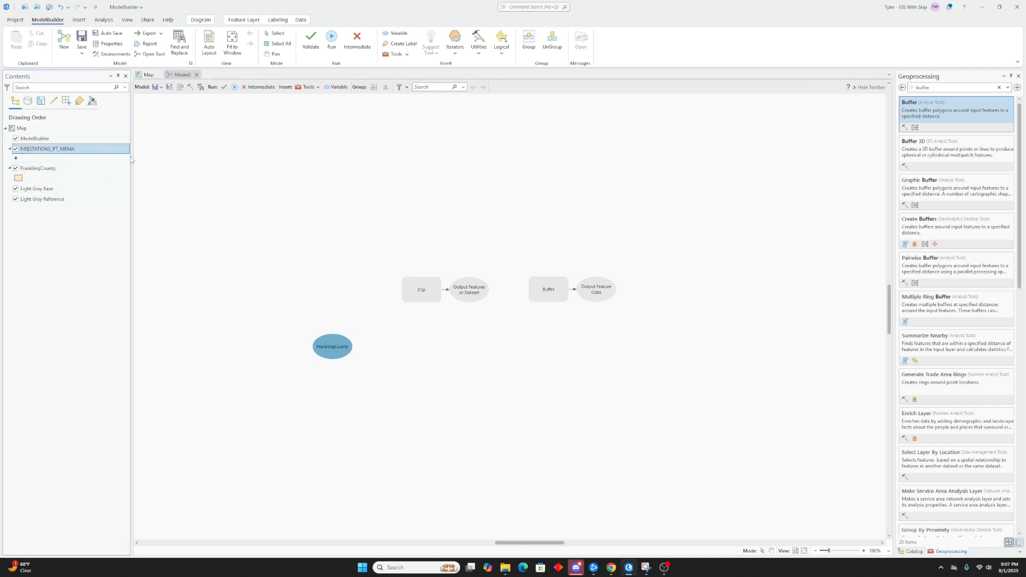
pyautogui.moveTo(116, 149); pyautogui.dragTo(343, 227)
pyautogui.moveTo(492, 204); pyautogui.dragTo(468, 202)
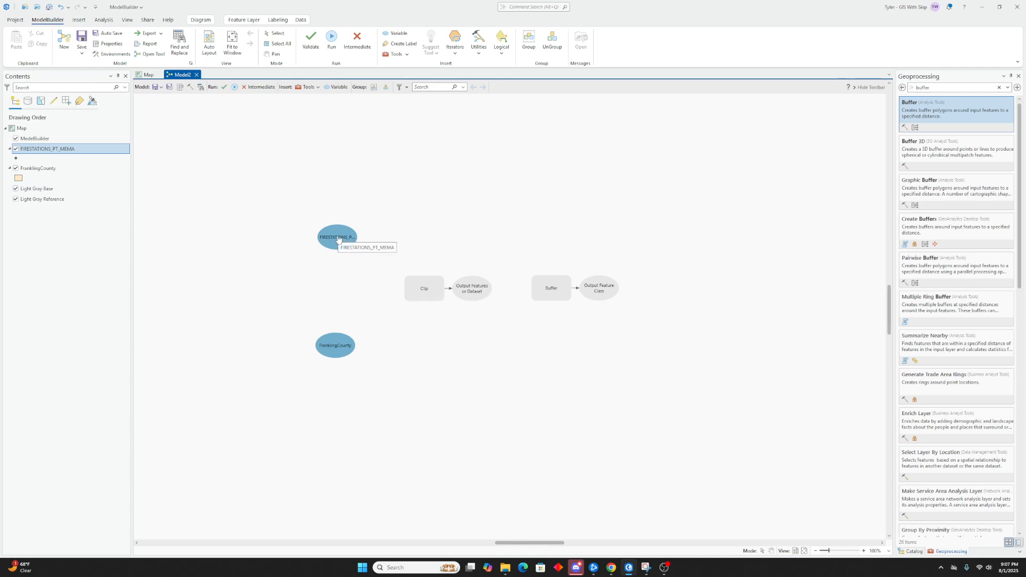
# Connect FIRESTATIONS_PT_MEMA to Clip as Input Features or Dataset and FranklinCounty as Clip Features
pyautogui.moveTo(338, 239); pyautogui.dragTo(421, 289)
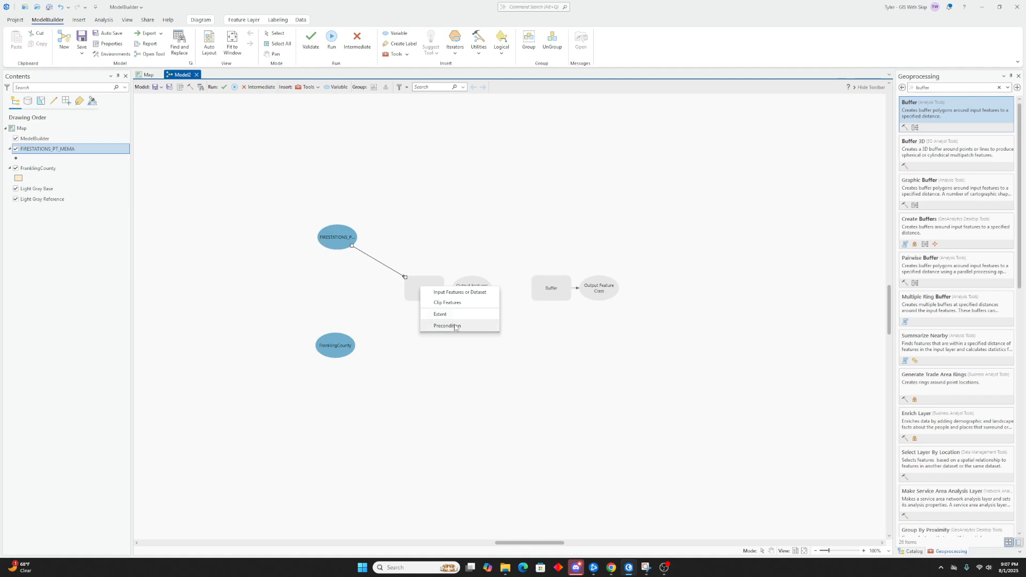
pyautogui.click(454, 293)
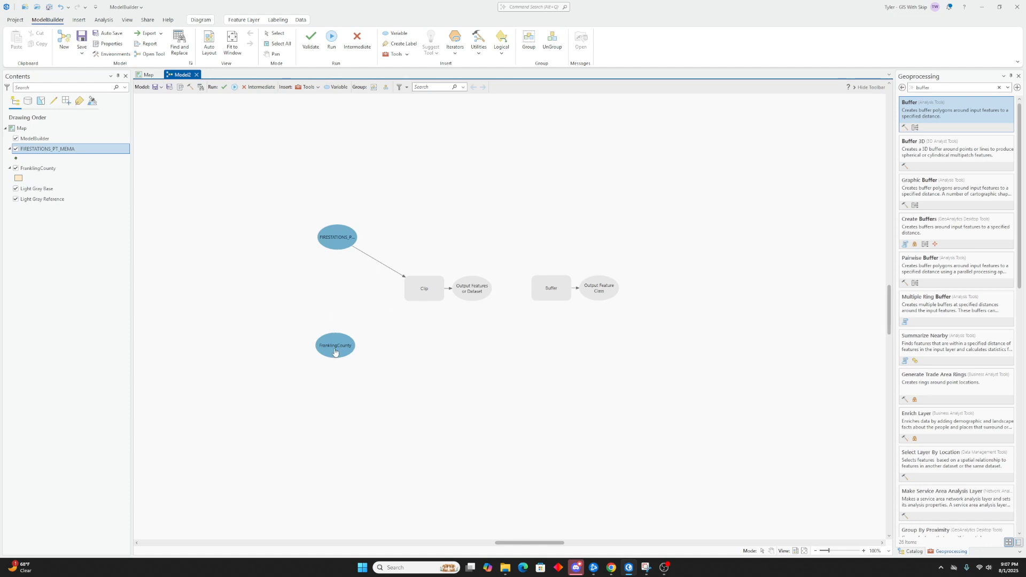
pyautogui.moveTo(334, 343); pyautogui.dragTo(414, 296)
pyautogui.click(434, 314)
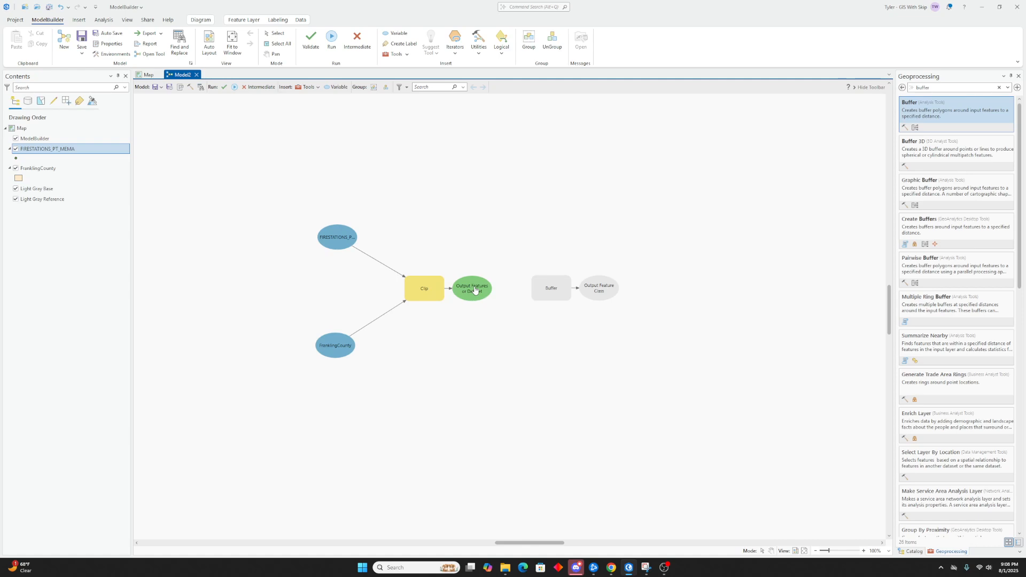
# Connect the Clip output to the Buffer tool as its Input Features
pyautogui.moveTo(474, 289); pyautogui.dragTo(546, 290)
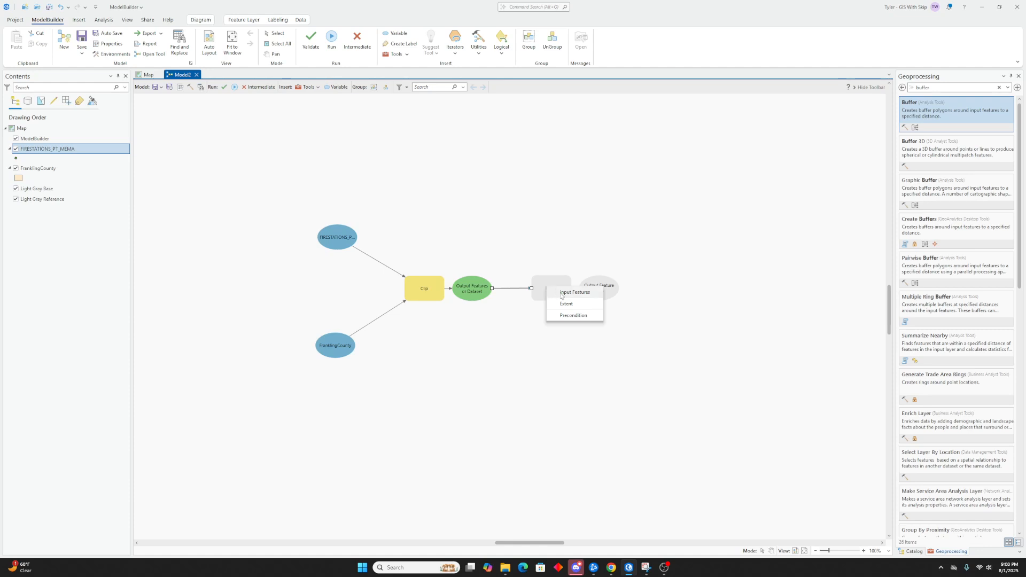
pyautogui.click(566, 294)
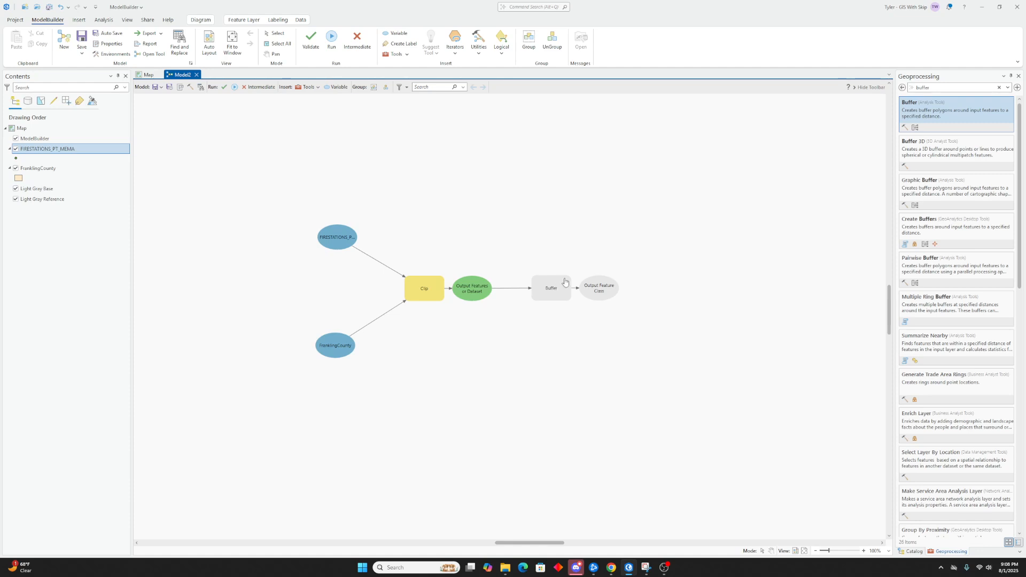
# Set the Buffer tool's distance to 5 Statute Miles
pyautogui.moveTo(565, 282)
pyautogui.doubleClick(554, 293)
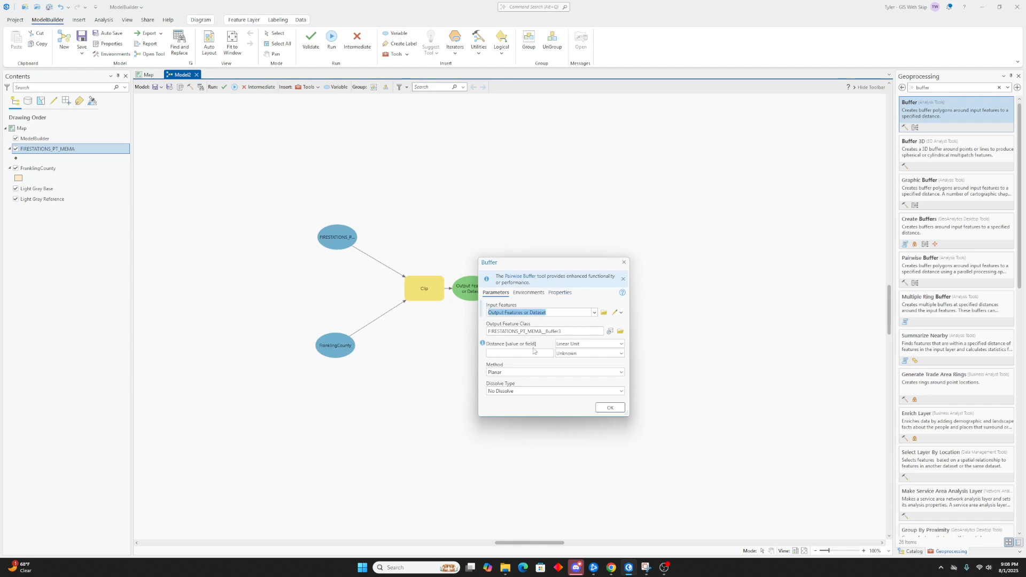
pyautogui.click(620, 353)
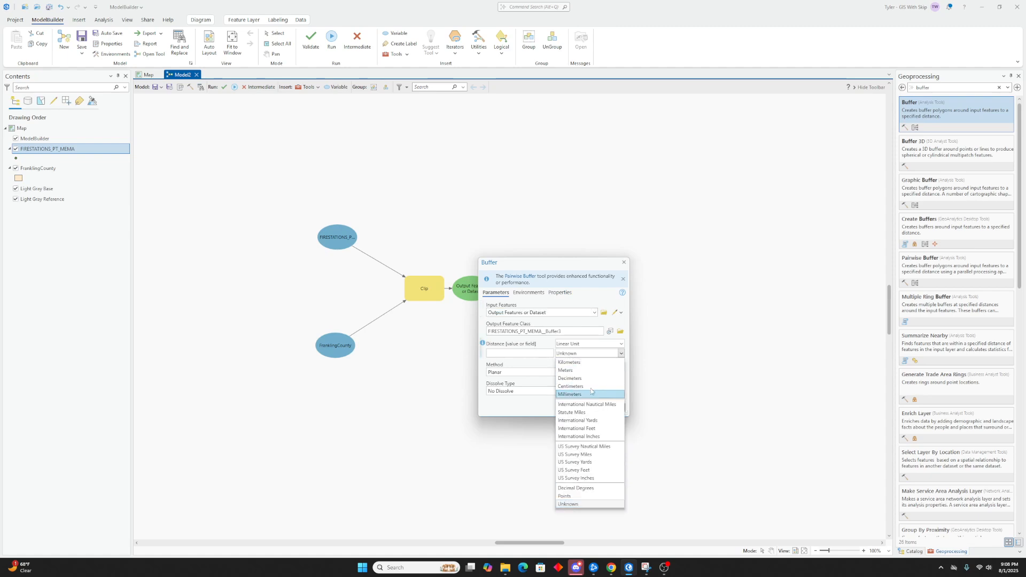
pyautogui.click(573, 411)
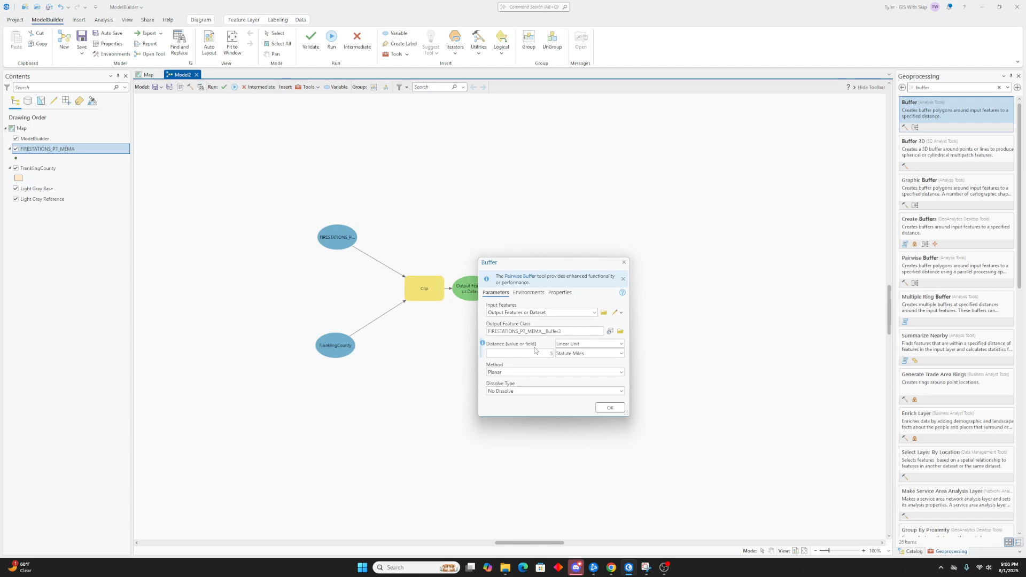
pyautogui.click(535, 350)
pyautogui.write('5')
pyautogui.click(608, 409)
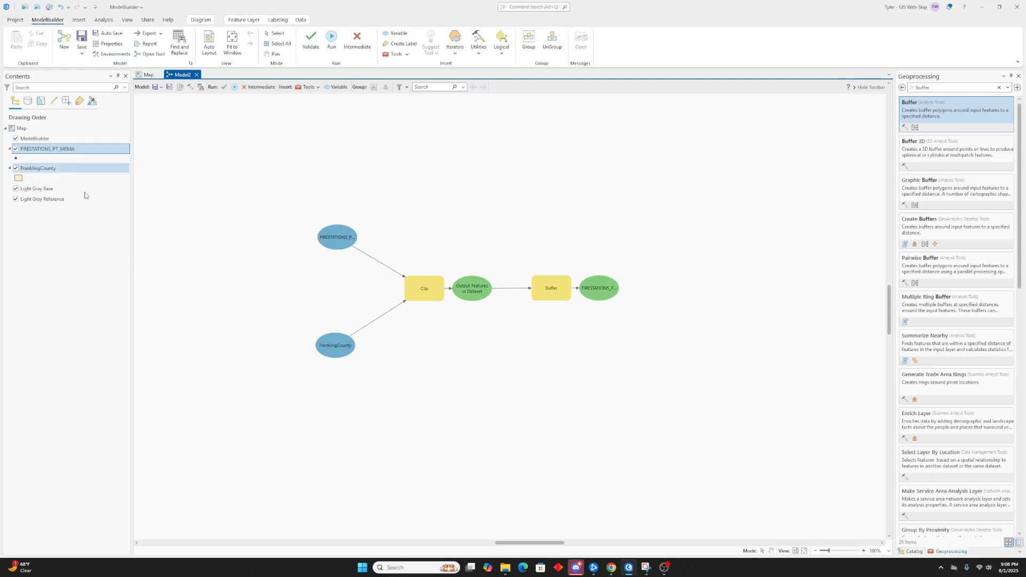
# Set the buffer output to be added to the display, run the model, and close the progress window
pyautogui.rightClick(599, 290)
pyautogui.click(614, 289)
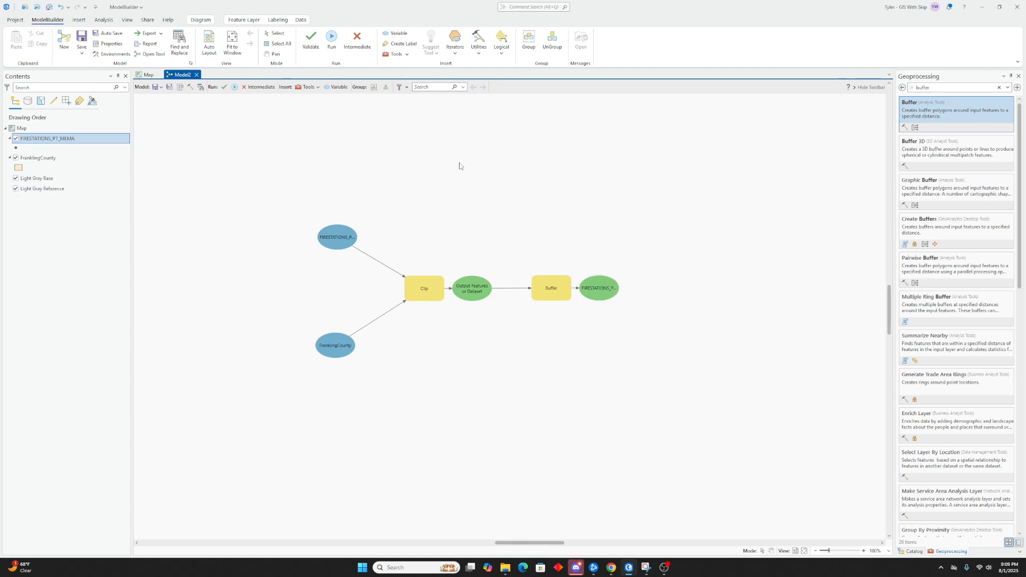
pyautogui.click(234, 87)
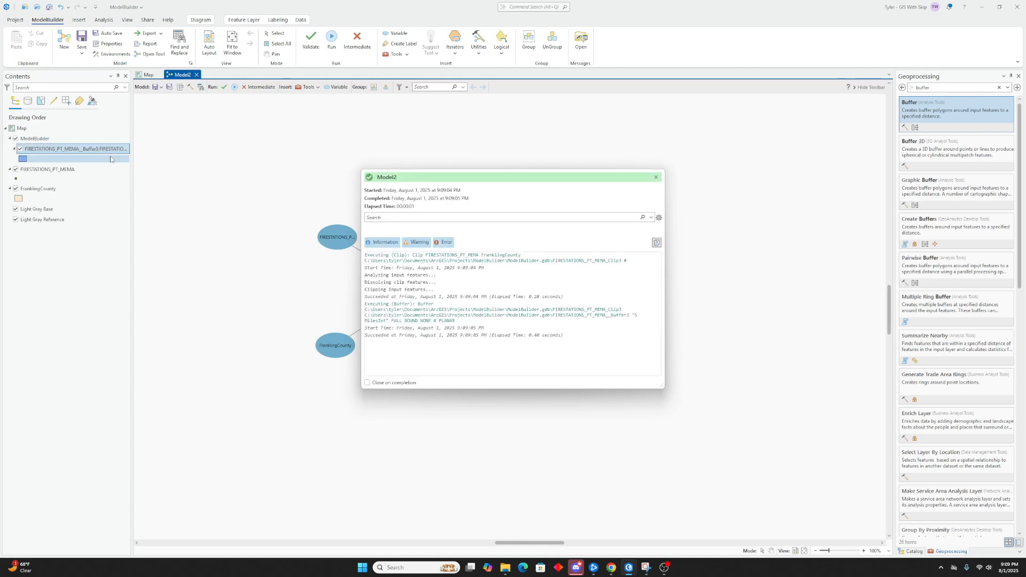
pyautogui.click(656, 177)
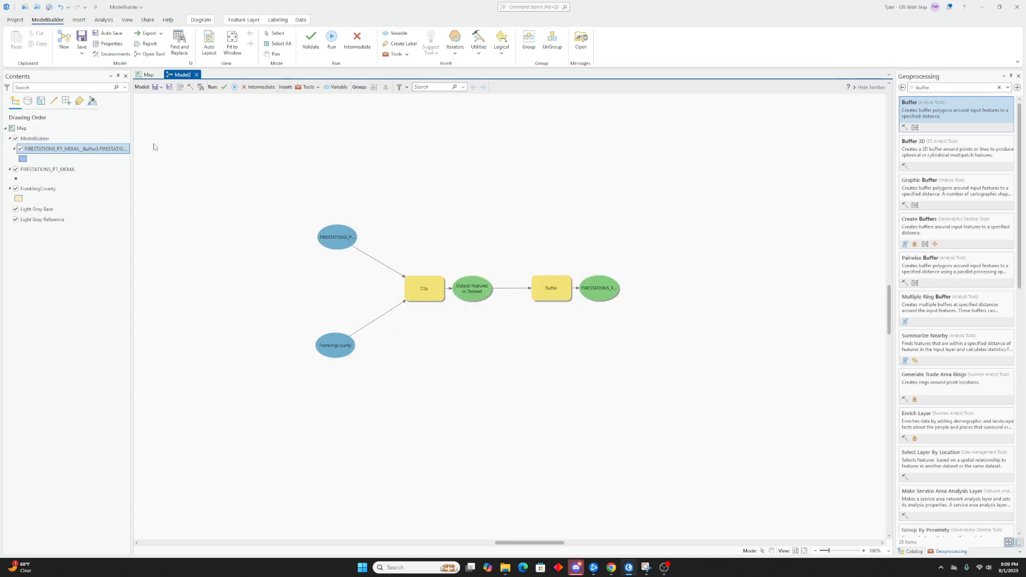
# Switch to the map and inspect the buffered fire station areas in Franklin County
pyautogui.click(150, 76)
pyautogui.scroll(4, 381, 223)
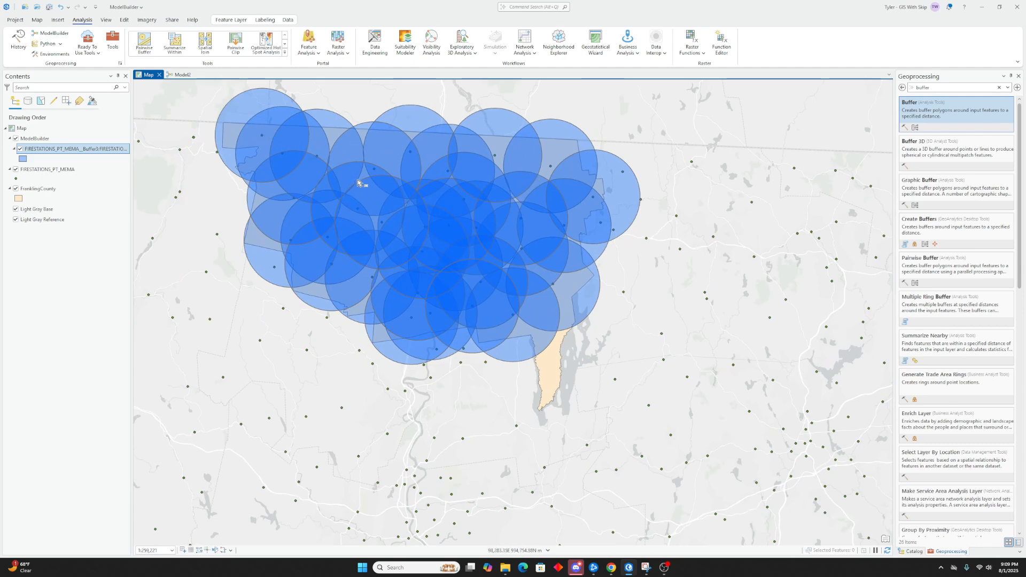
pyautogui.scroll(-4, 358, 183)
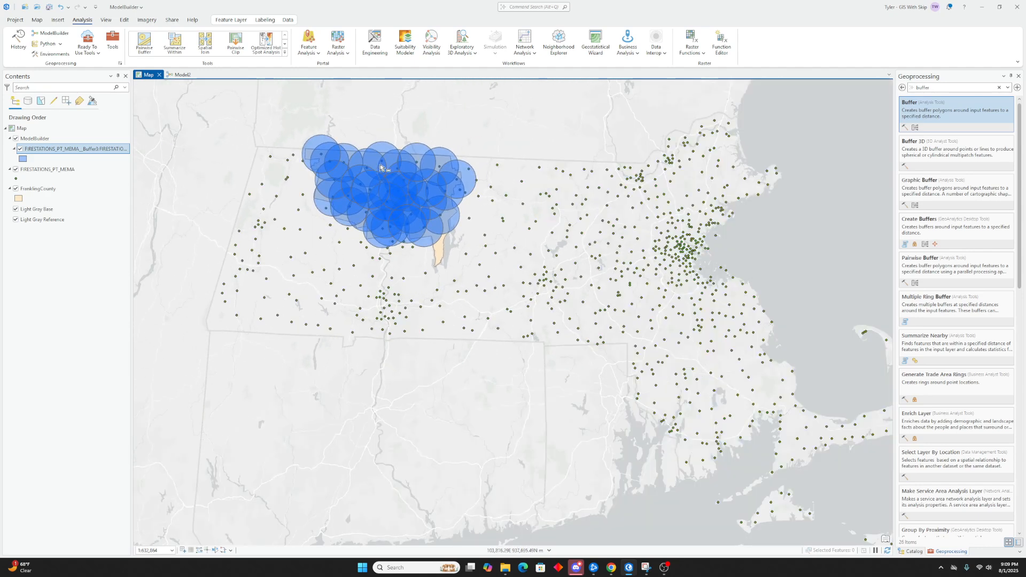